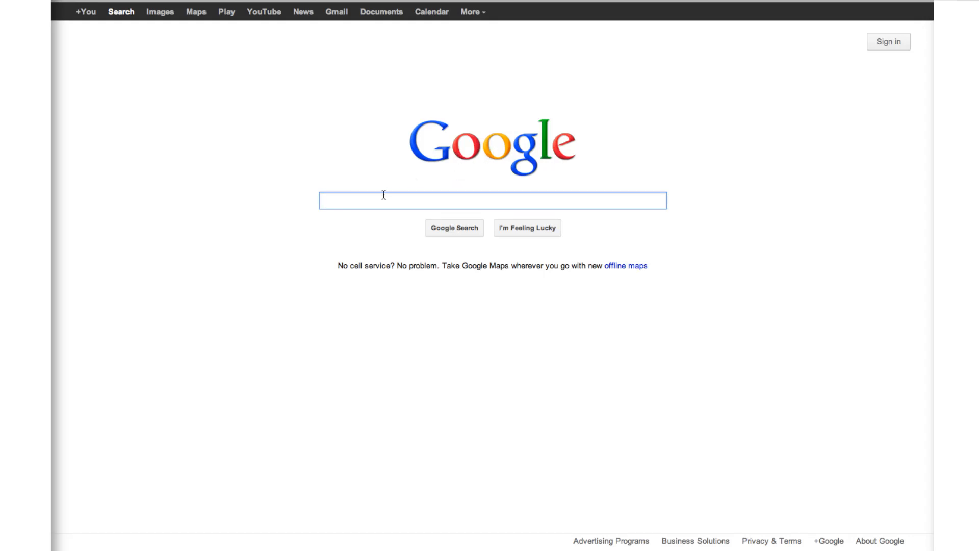
# Step: Search the web for "google stock screener" and open the Google Finance stock screener result
pyautogui.write('google ')
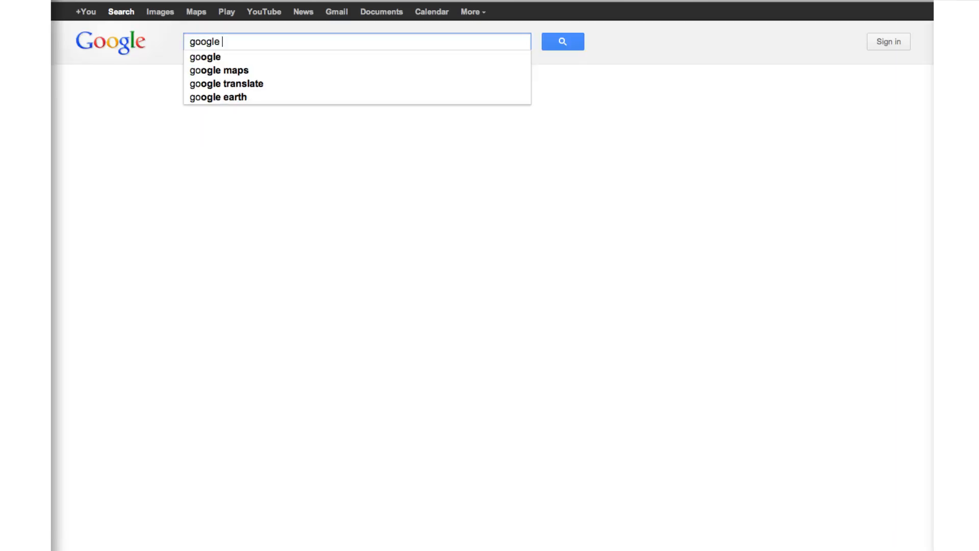
pyautogui.write('stock screener')
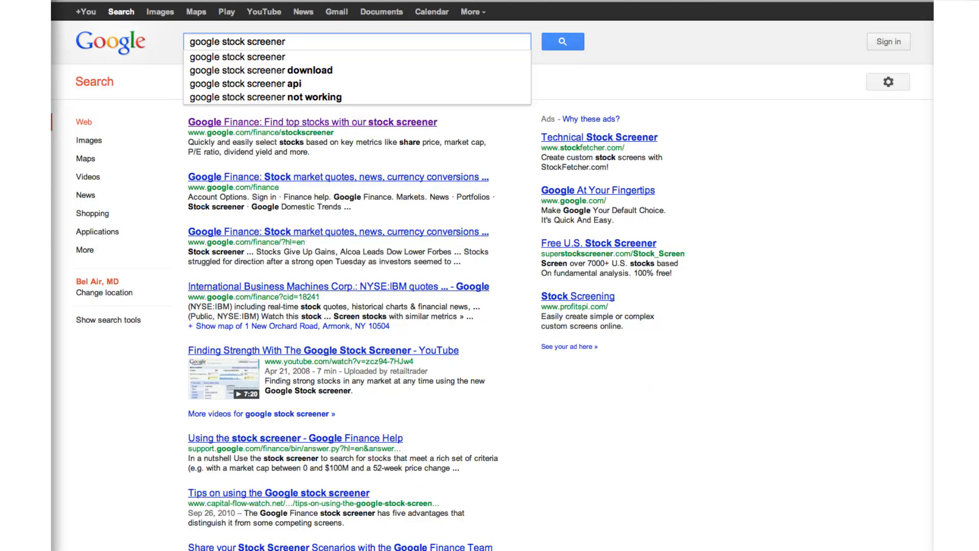
pyautogui.press('Return')
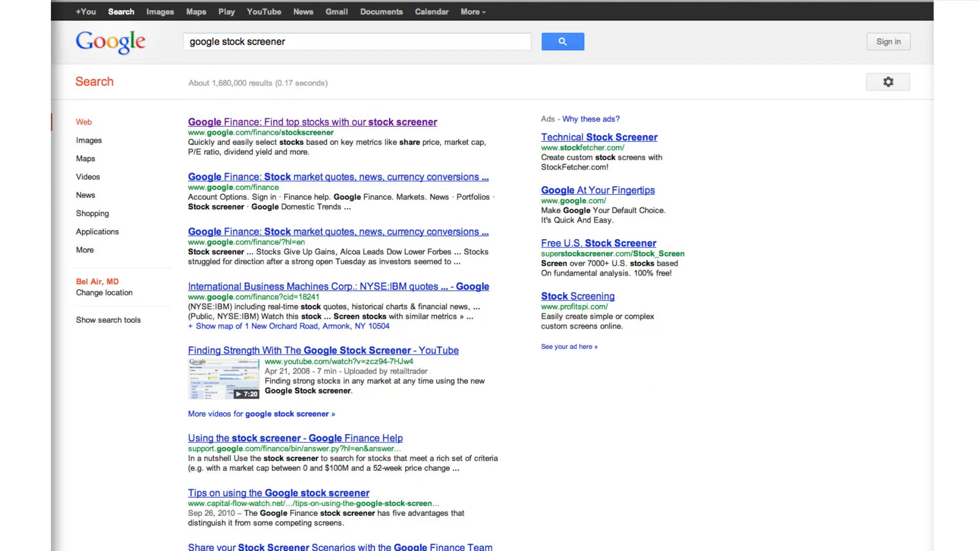
pyautogui.click(350, 125)
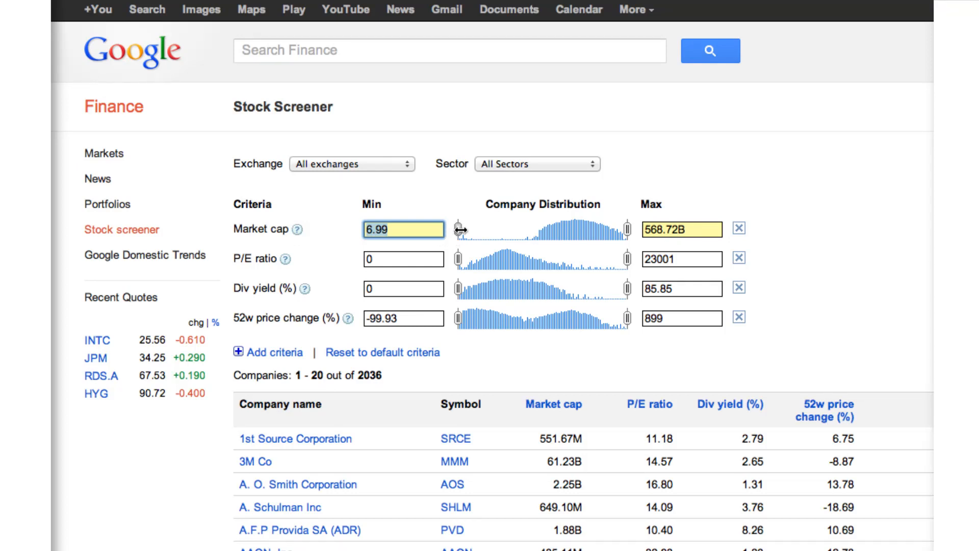
# Step: Restrict the market cap criterion to a minimum of 100M and a maximum of about 345.03B
pyautogui.moveTo(459, 230); pyautogui.dragTo(555, 230)
pyautogui.moveTo(627, 229); pyautogui.dragTo(614, 231)
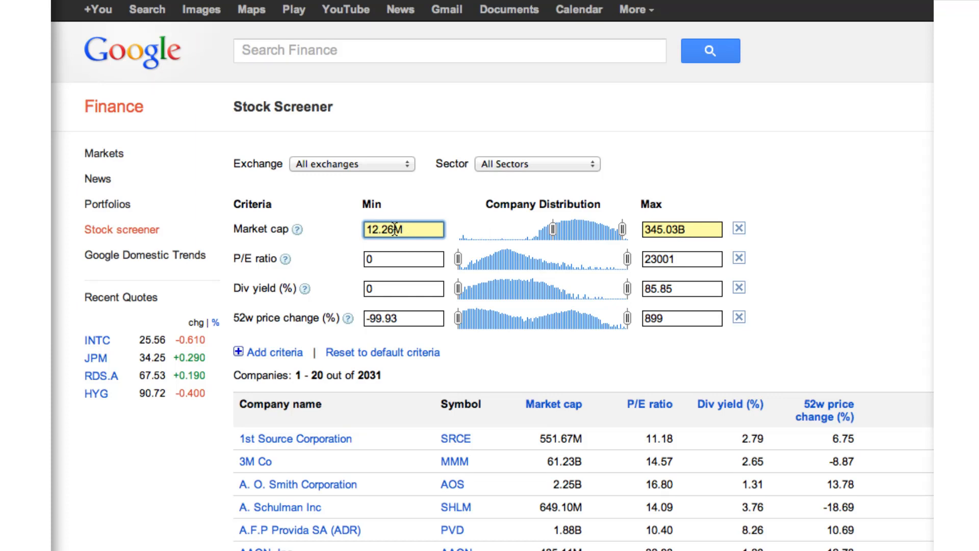
pyautogui.moveTo(394, 229); pyautogui.dragTo(351, 231)
pyautogui.write('100M')
pyautogui.click(858, 198)
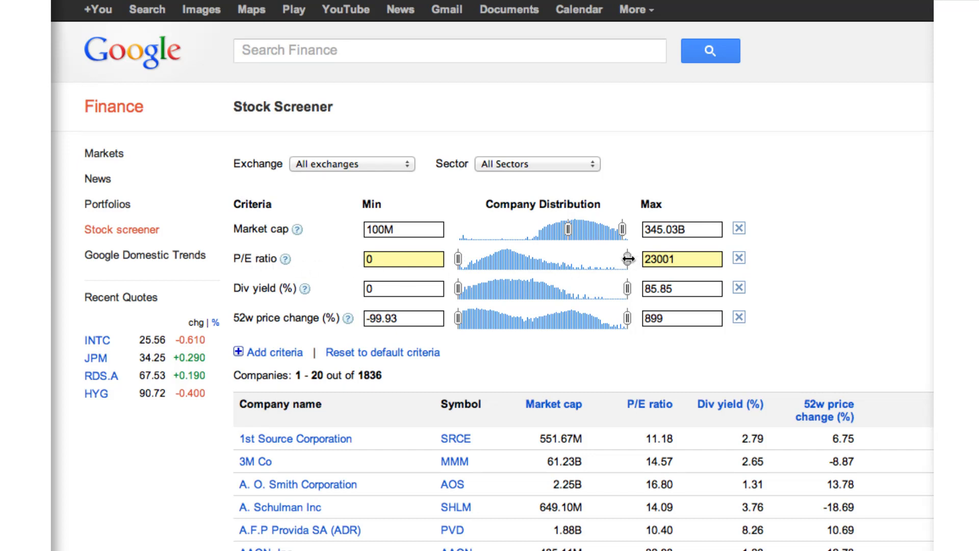
# Step: Restrict the P/E ratio criterion to a minimum of 4 and a maximum of 15
pyautogui.moveTo(628, 259); pyautogui.dragTo(507, 263)
pyautogui.moveTo(674, 259); pyautogui.dragTo(637, 260)
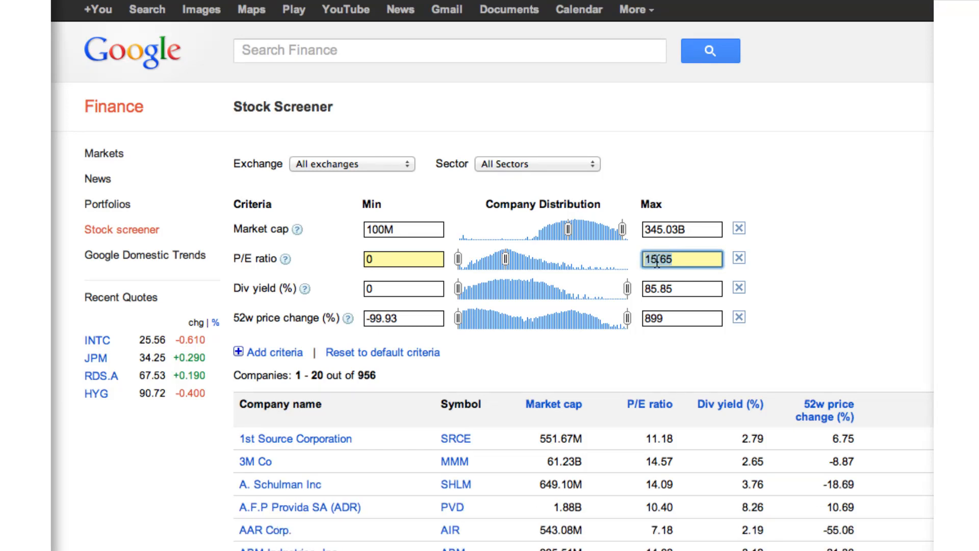
pyautogui.write('15')
pyautogui.click(402, 258)
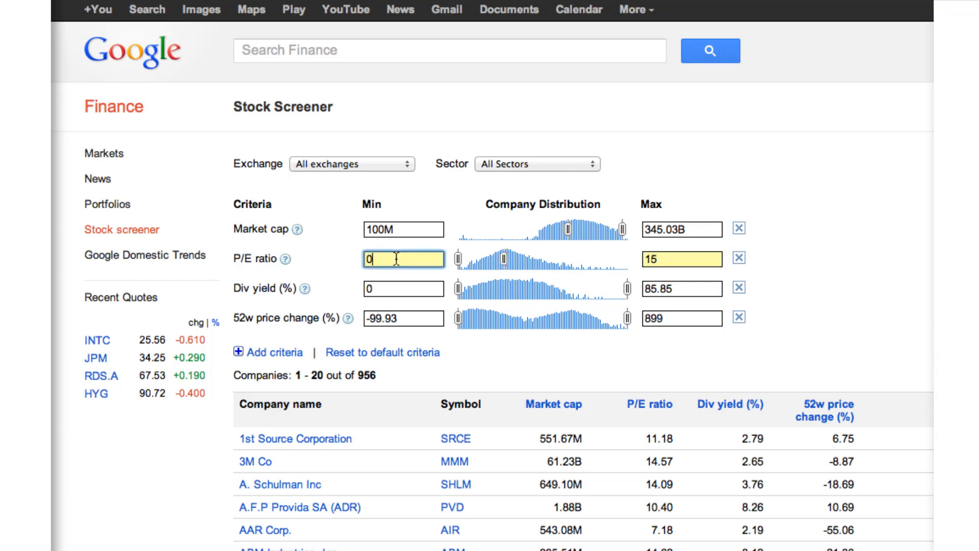
pyautogui.write('0')
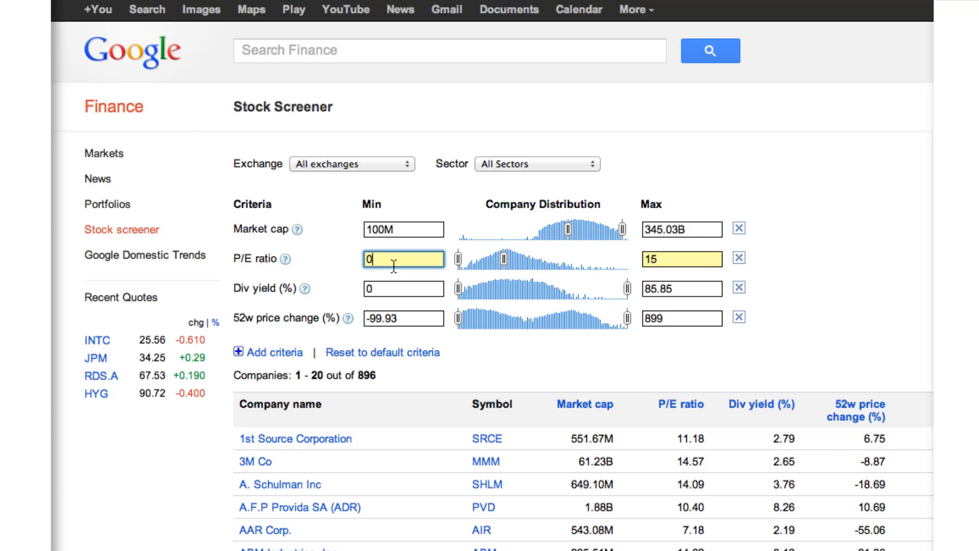
pyautogui.moveTo(393, 266); pyautogui.dragTo(355, 262)
pyautogui.write('4')
pyautogui.moveTo(377, 260); pyautogui.dragTo(352, 260)
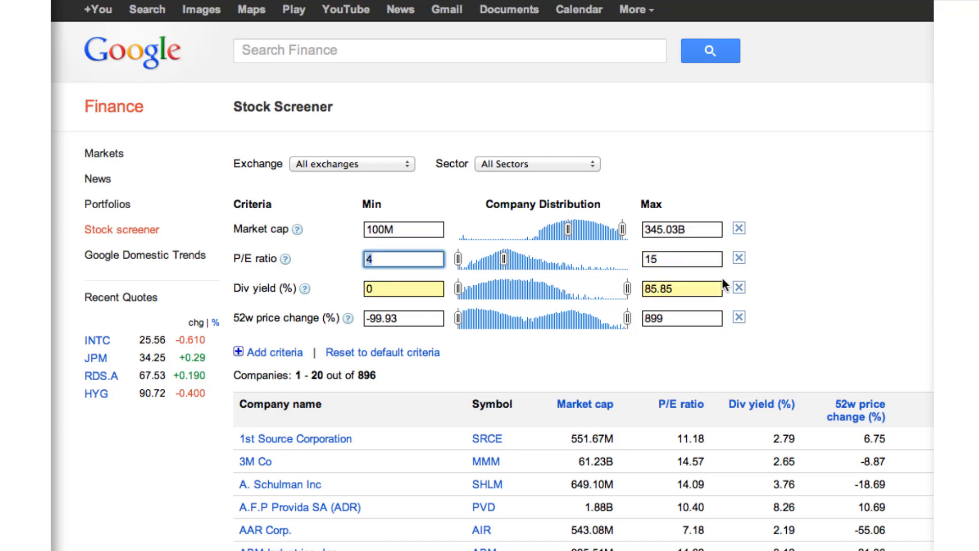
pyautogui.click(412, 289)
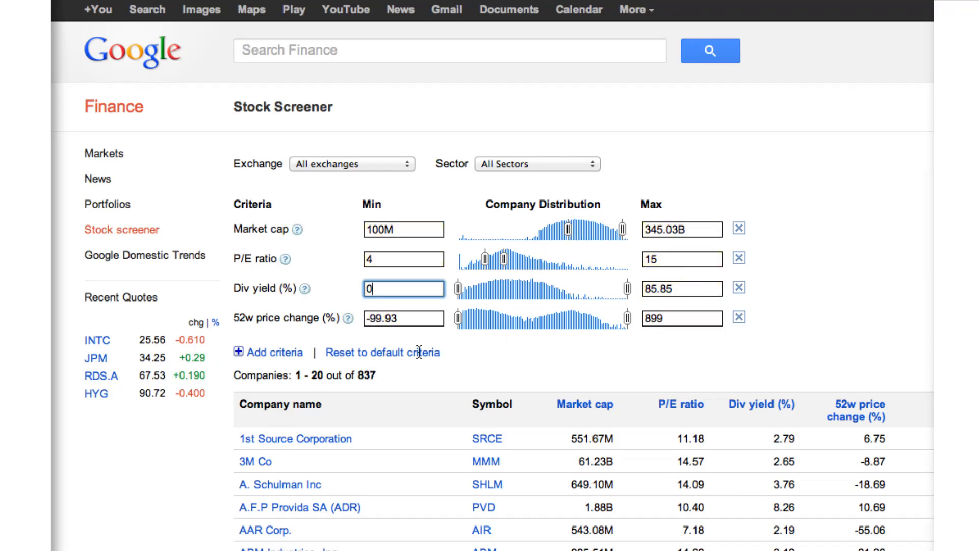
pyautogui.moveTo(356, 378); pyautogui.dragTo(383, 378)
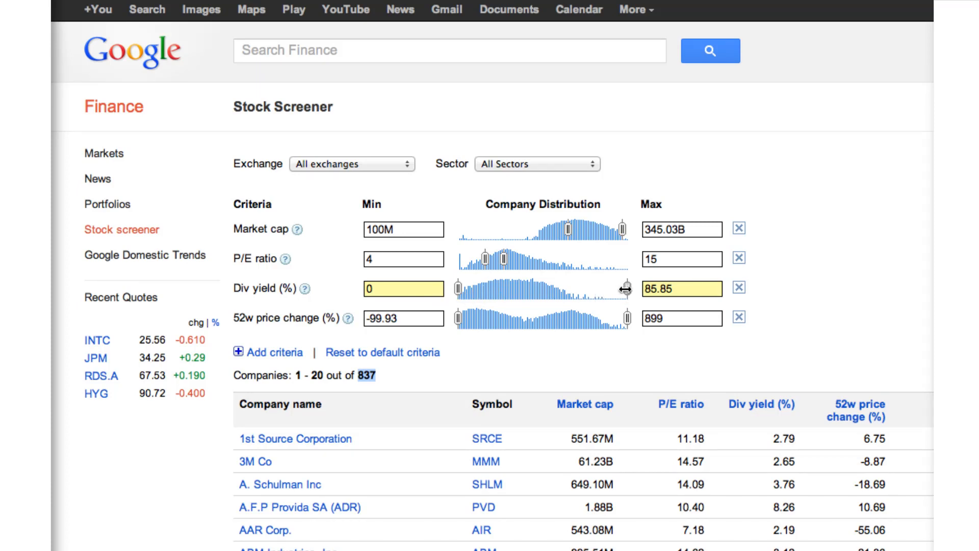
# Step: Restrict the dividend yield criterion to a minimum of 2% and a maximum of 7%
pyautogui.moveTo(626, 289); pyautogui.dragTo(533, 290)
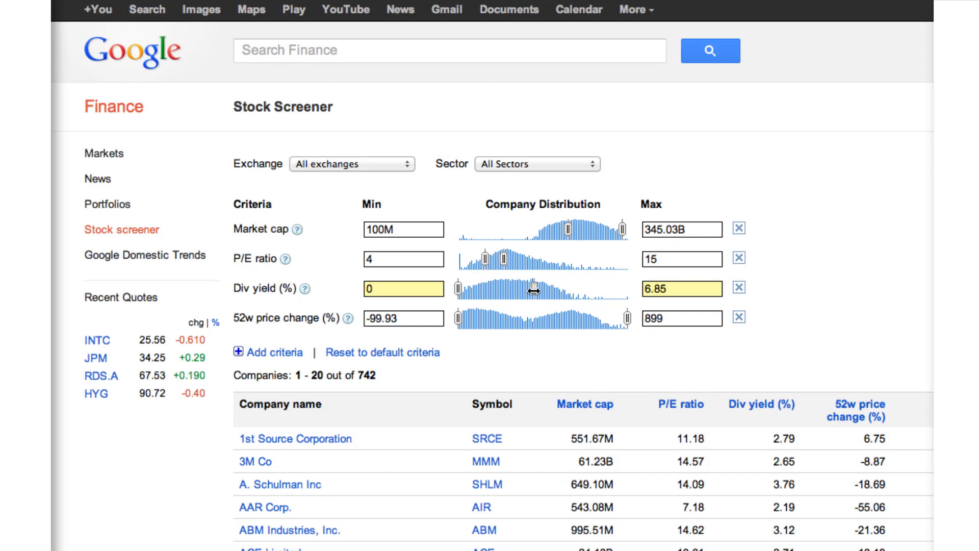
pyautogui.moveTo(534, 290); pyautogui.dragTo(538, 290)
pyautogui.click(667, 287)
pyautogui.moveTo(653, 288); pyautogui.dragTo(643, 288)
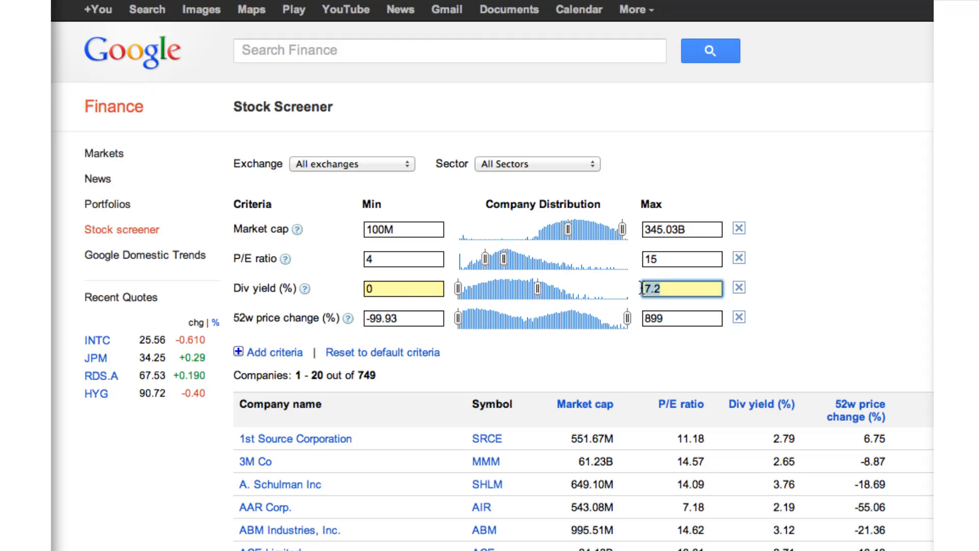
pyautogui.write('7')
pyautogui.click(402, 289)
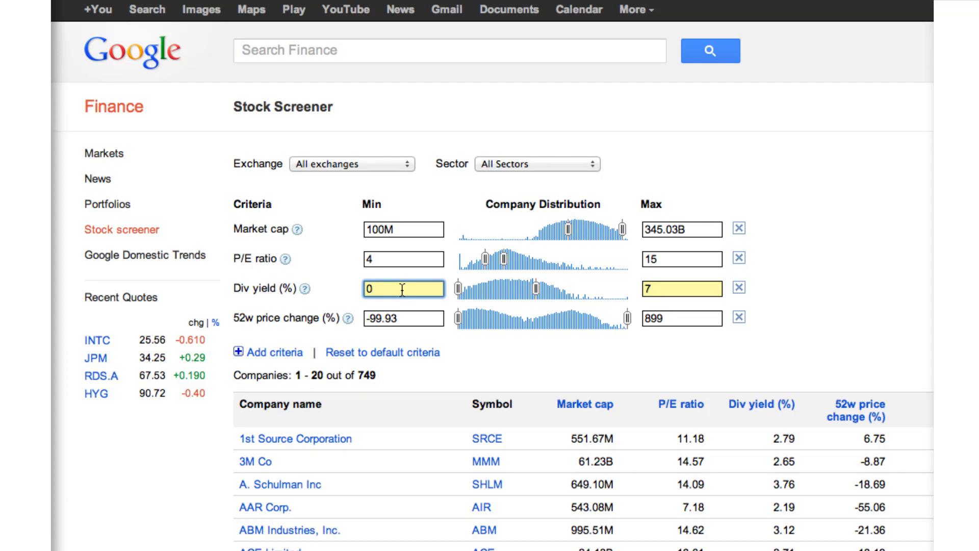
pyautogui.moveTo(402, 289); pyautogui.dragTo(362, 289)
pyautogui.write('2')
# Step: Remove the 52-week price change criterion and add the popular Price to book criterion in its place
pyautogui.click(683, 318)
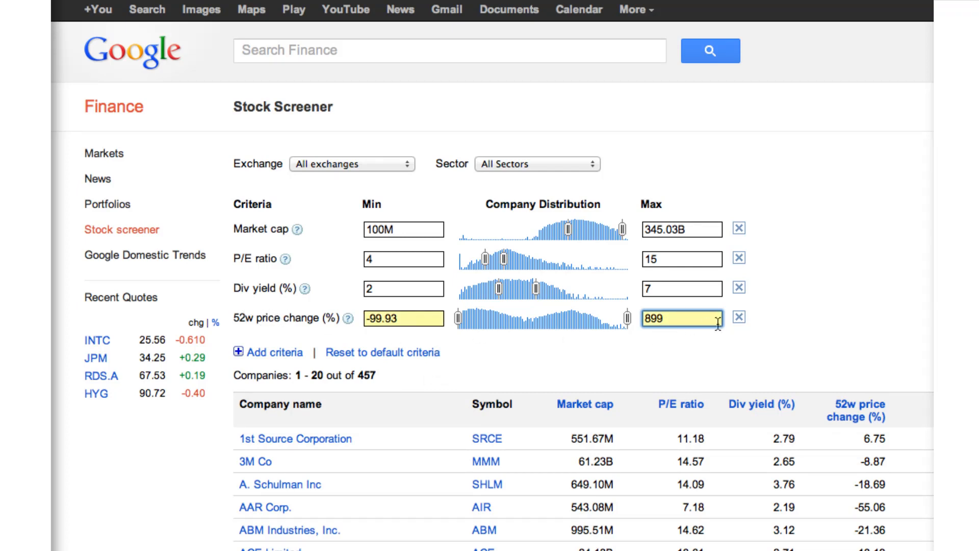
pyautogui.click(738, 317)
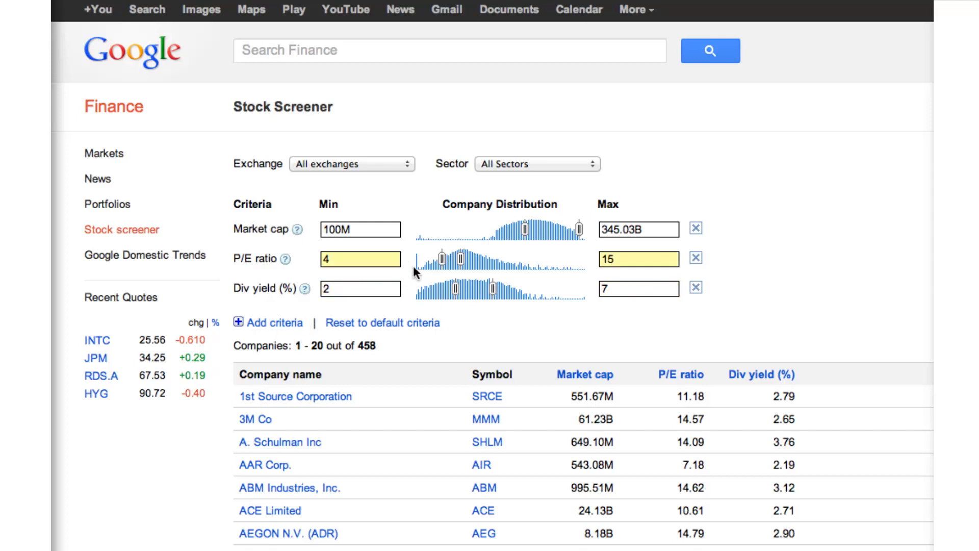
pyautogui.click(275, 328)
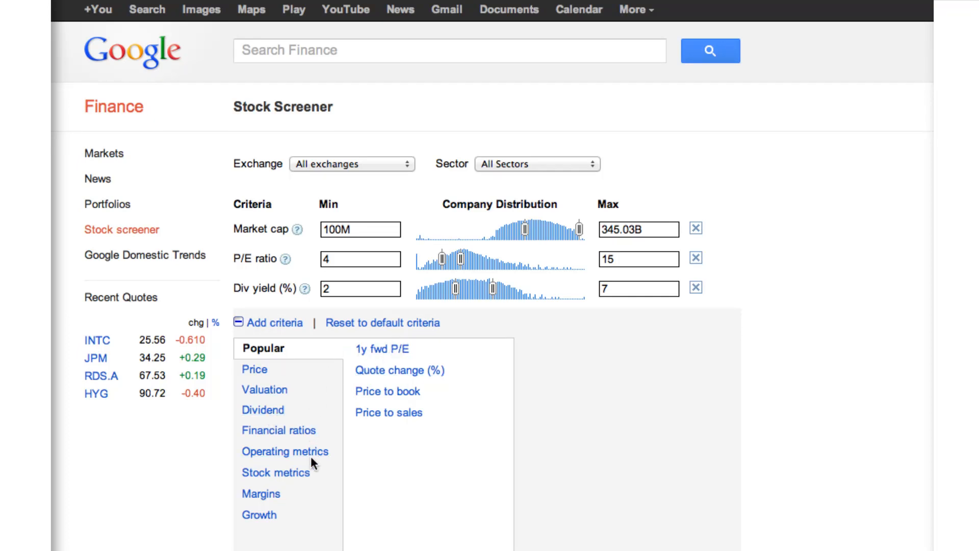
pyautogui.click(390, 397)
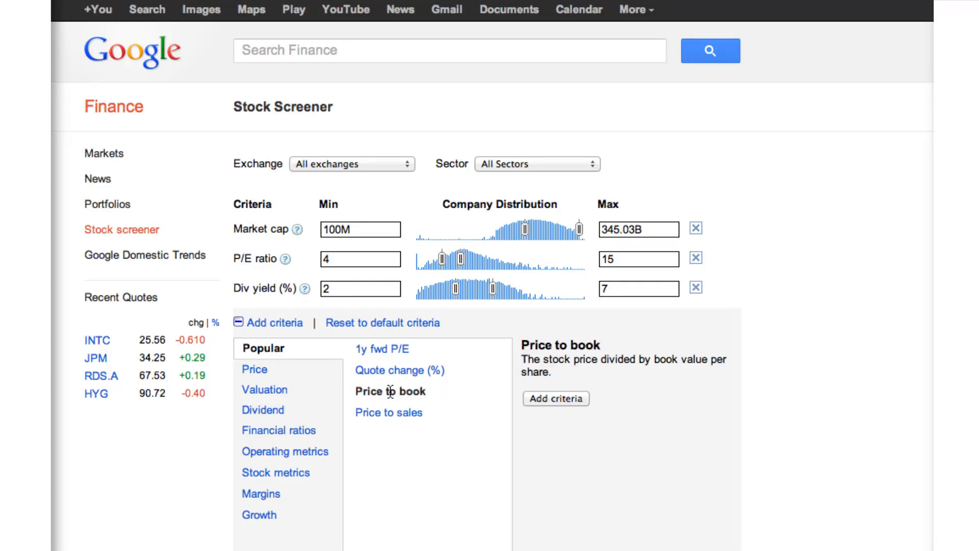
pyautogui.click(558, 395)
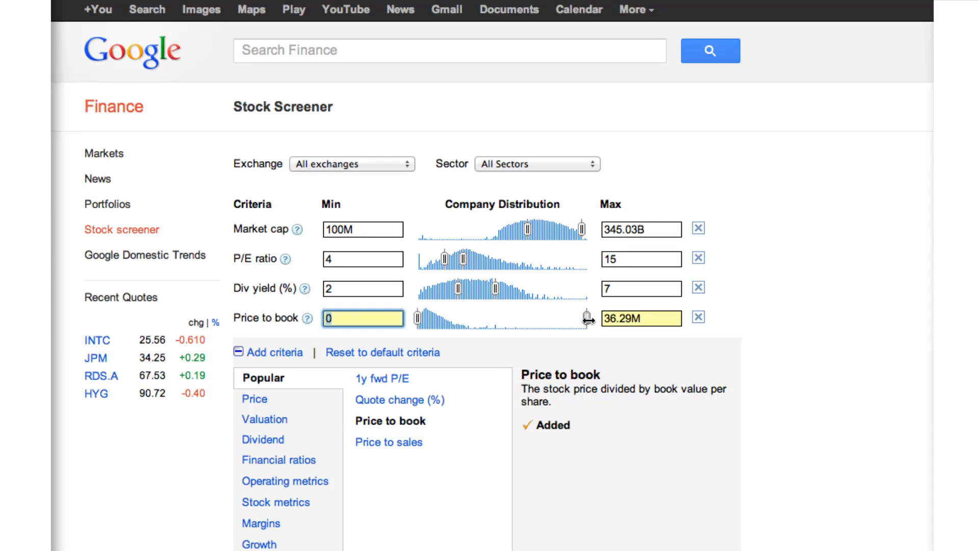
# Step: Restrict the Price to book criterion to a minimum of 0.6 and a maximum of 1.5
pyautogui.moveTo(588, 318); pyautogui.dragTo(426, 324)
pyautogui.moveTo(632, 319); pyautogui.dragTo(600, 319)
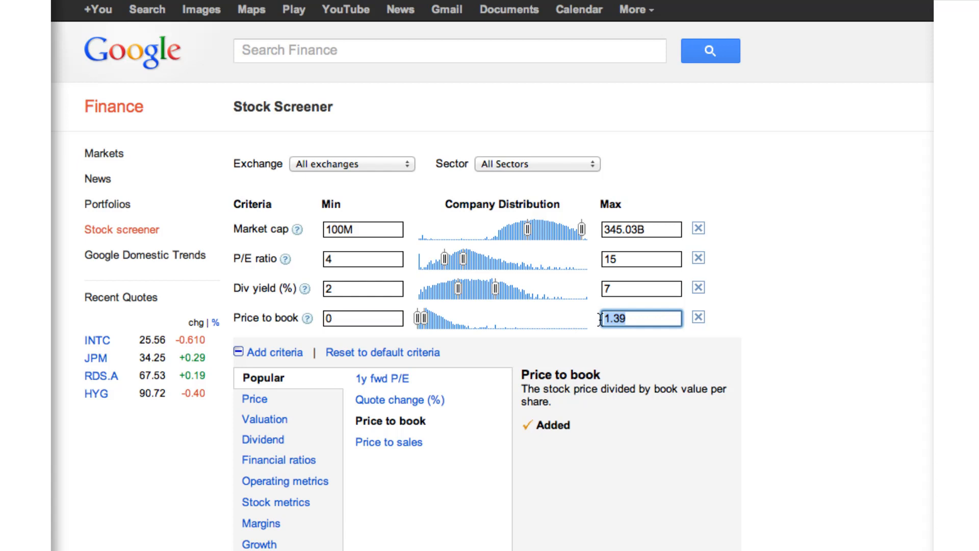
pyautogui.write('1.5')
pyautogui.click(843, 307)
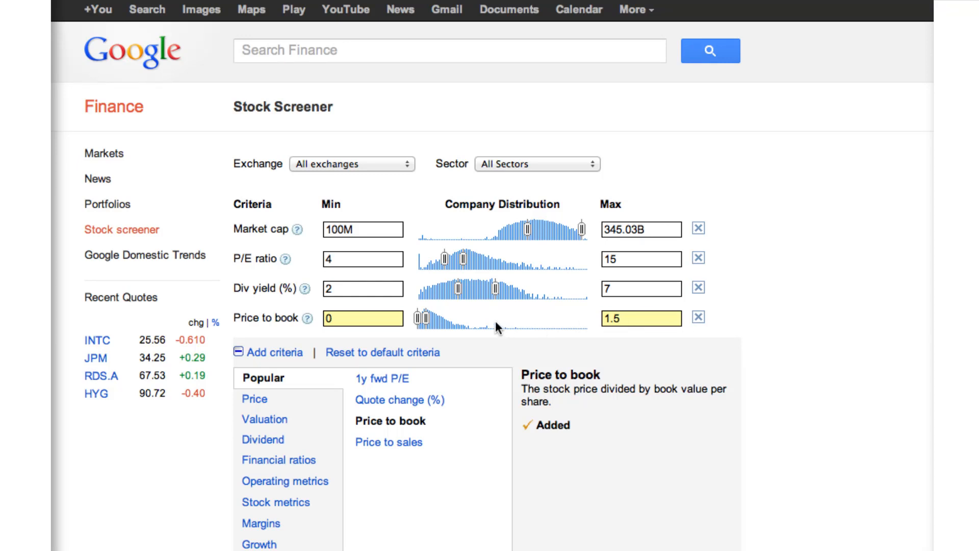
pyautogui.click(358, 318)
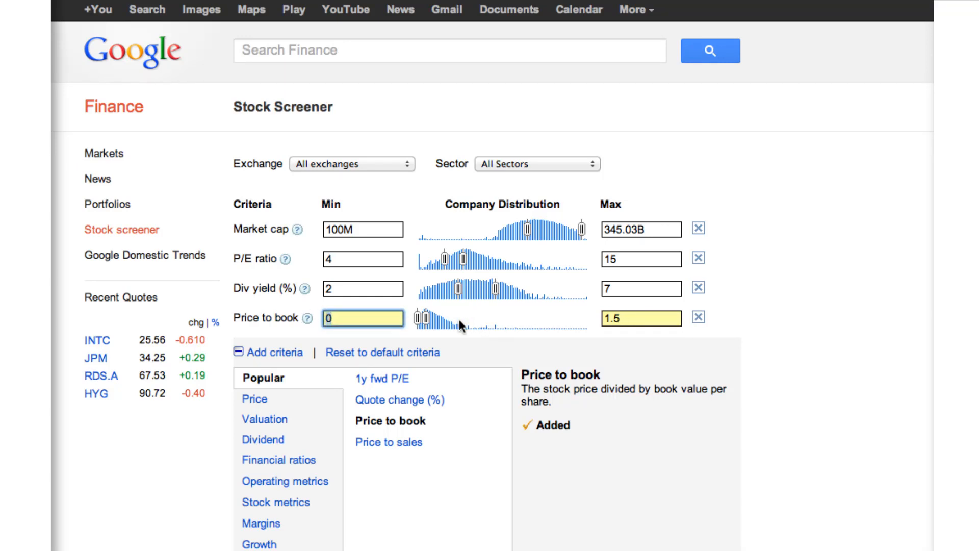
pyautogui.write('.6')
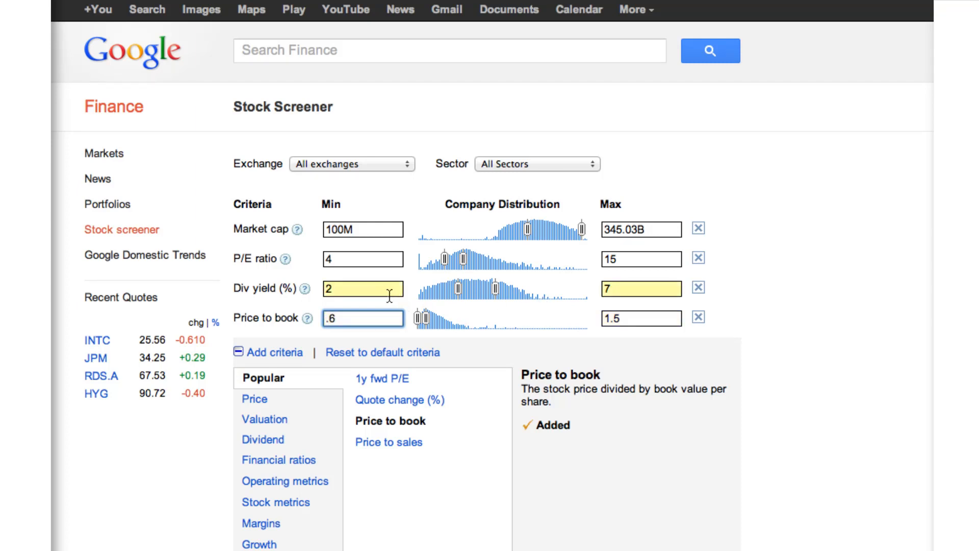
pyautogui.click(360, 289)
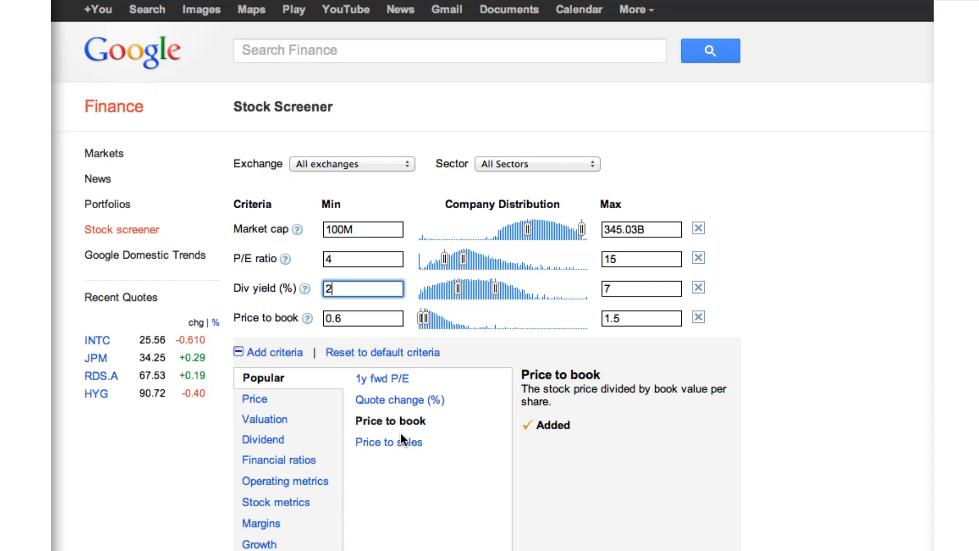
# Step: Look through the price, valuation and dividend criteria, and add Total debt/equity (Recent qtr) (%) from the financial ratios
pyautogui.scroll(-5, 399, 432)
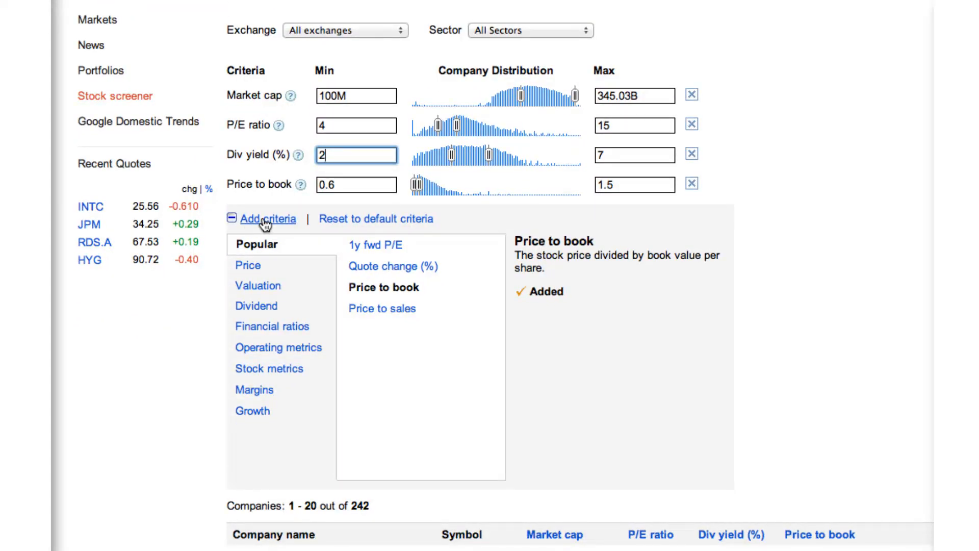
pyautogui.click(249, 264)
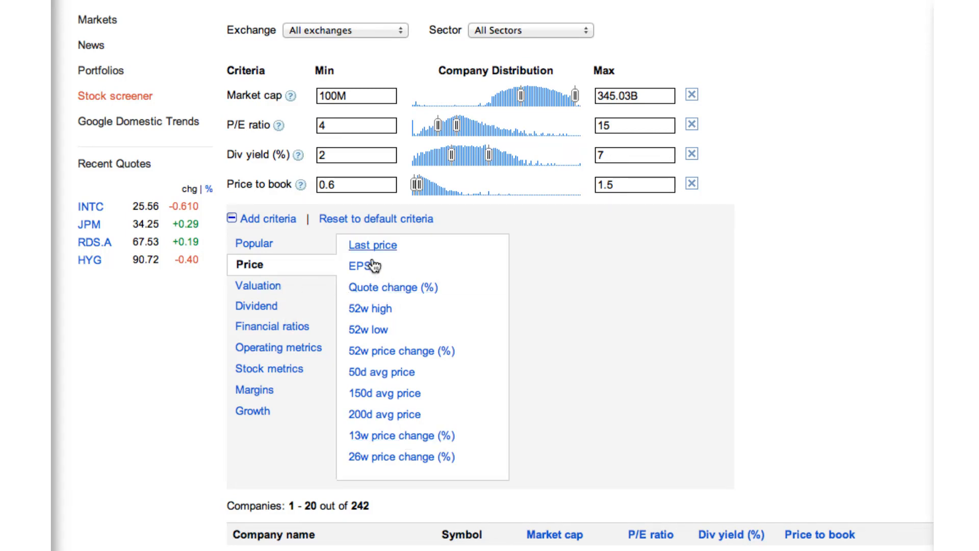
pyautogui.click(259, 285)
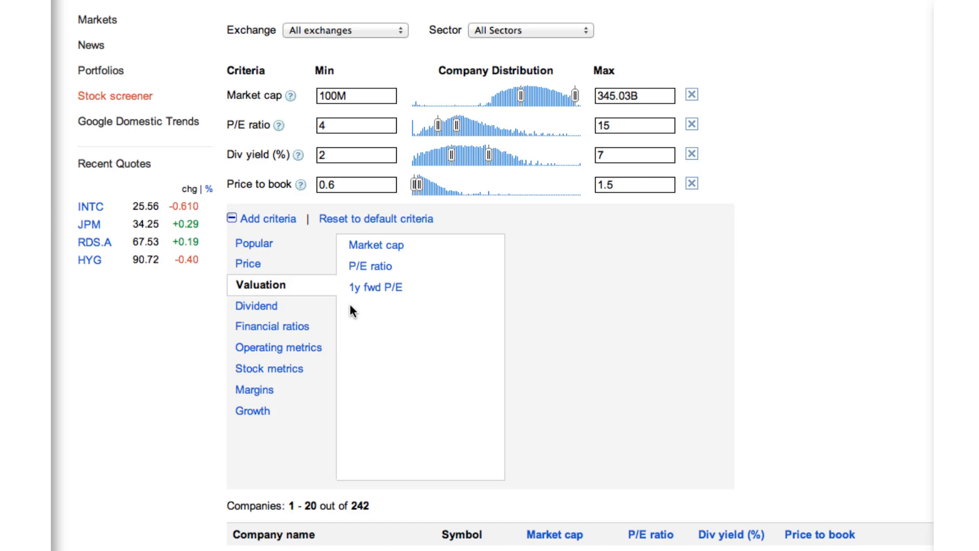
pyautogui.click(258, 307)
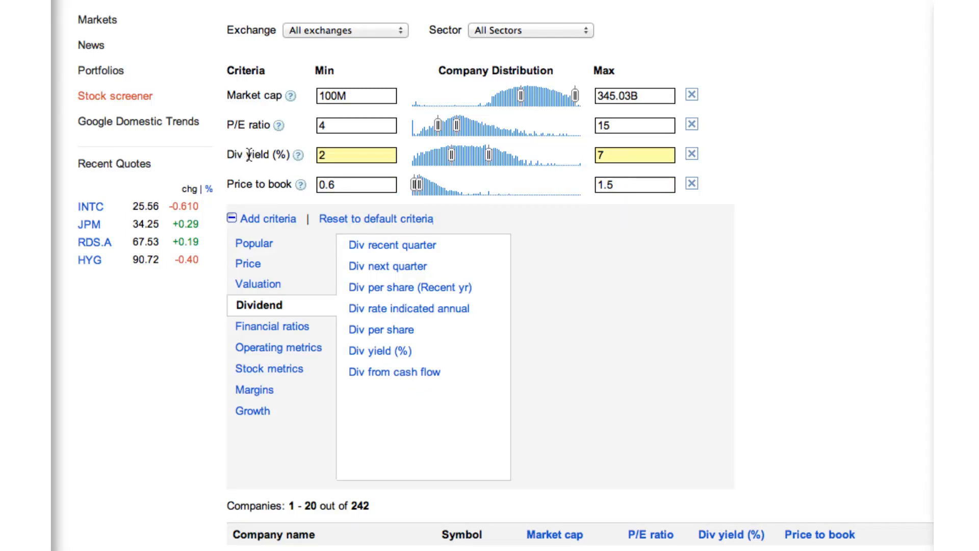
pyautogui.click(274, 329)
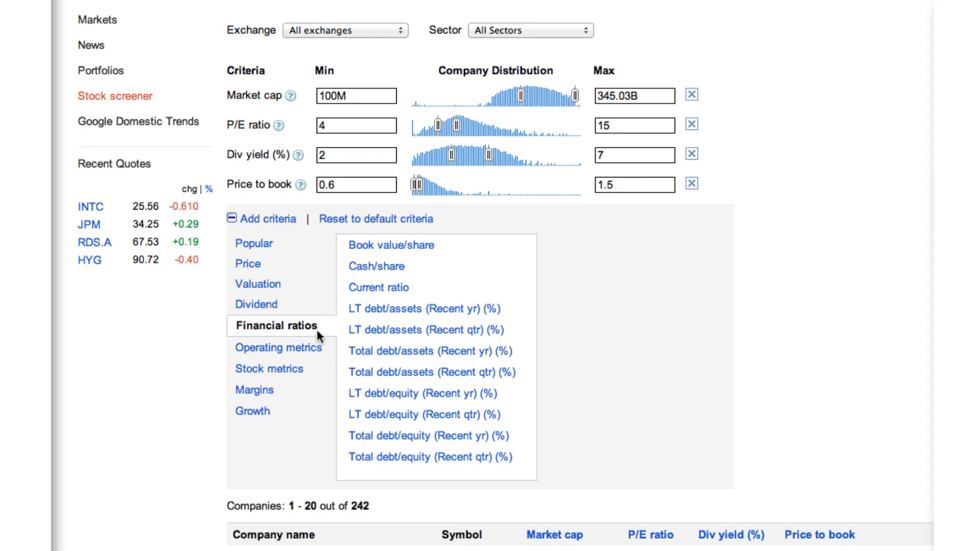
pyautogui.click(416, 459)
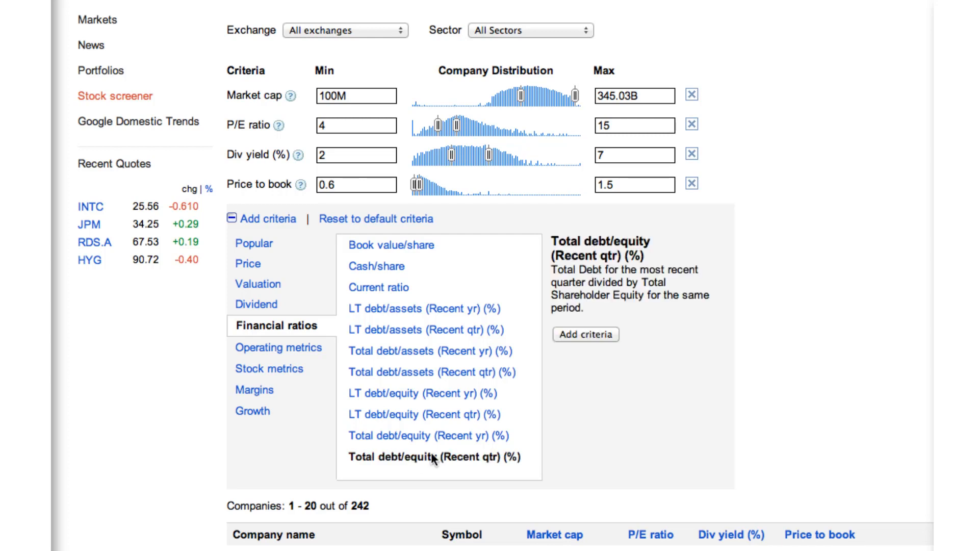
pyautogui.click(586, 334)
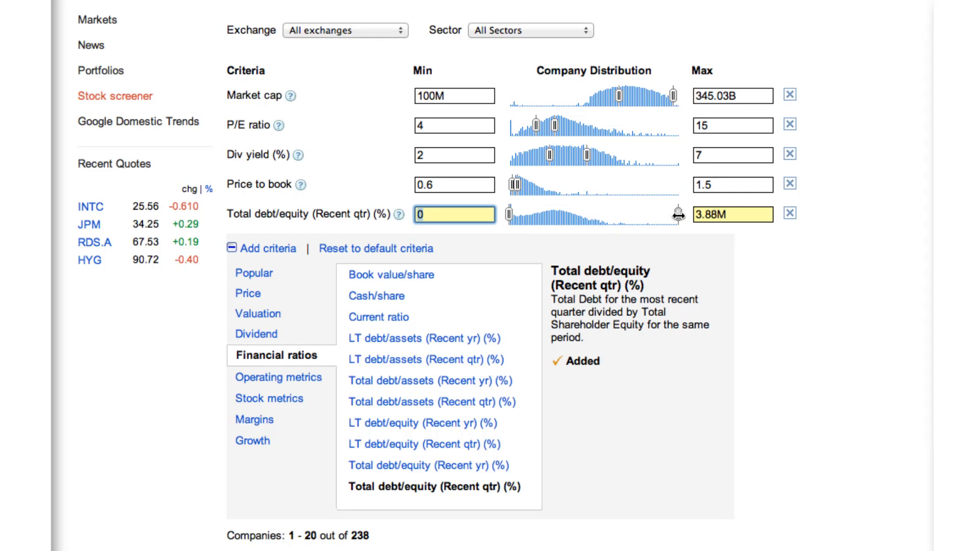
# Step: Set the maximum of the Total debt/equity (Recent qtr) (%) criterion to 1.00
pyautogui.moveTo(678, 214); pyautogui.dragTo(517, 218)
pyautogui.moveTo(719, 215); pyautogui.dragTo(708, 214)
pyautogui.write('00')
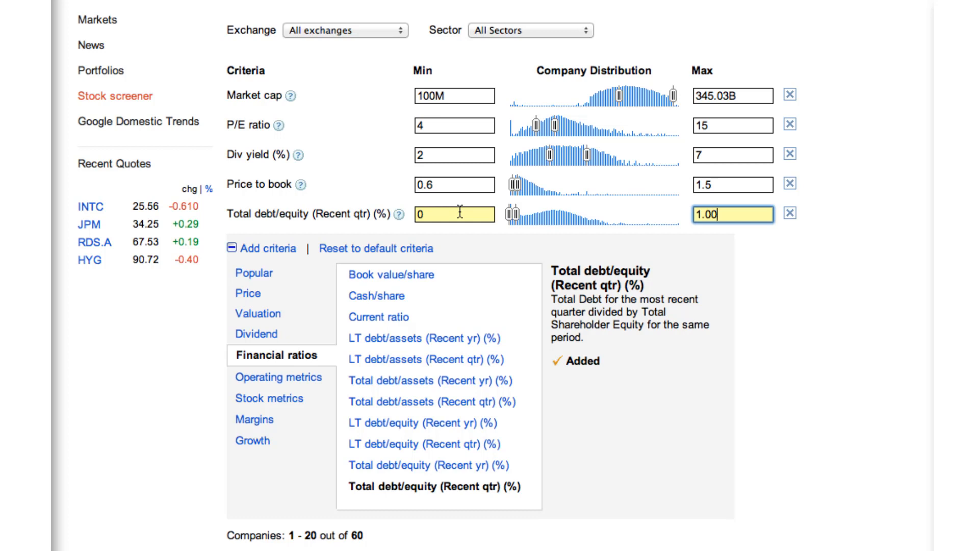
# Step: Add the Current ratio criterion from the financial ratios to the screen
pyautogui.click(389, 320)
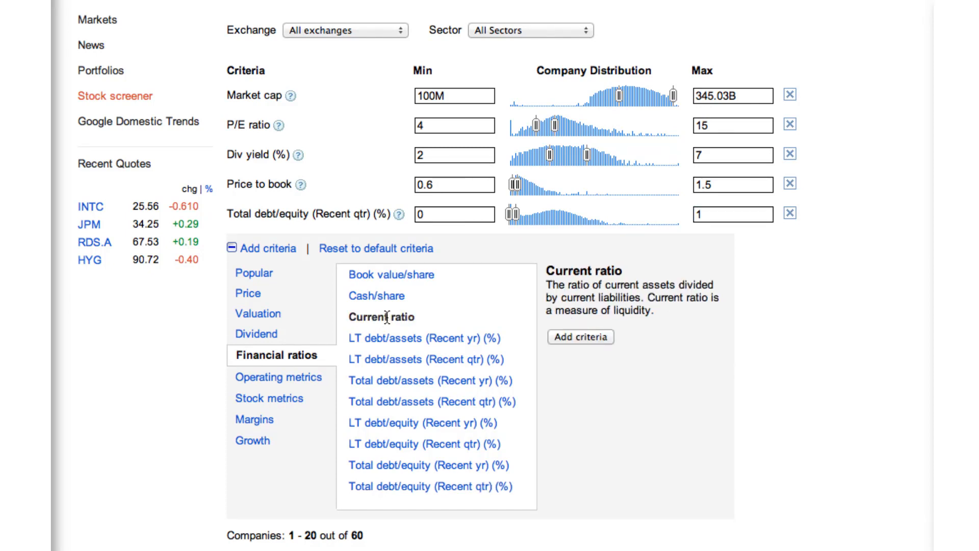
pyautogui.click(584, 336)
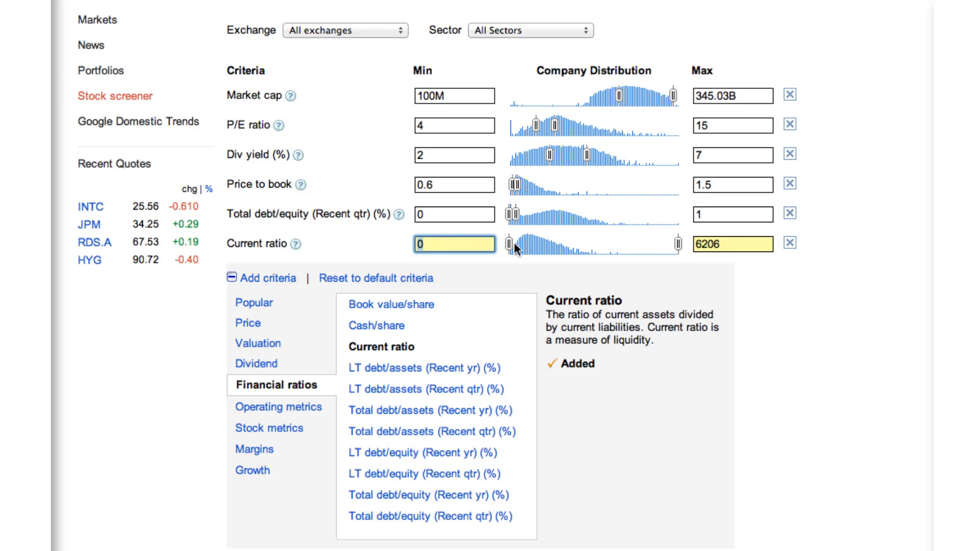
# Step: Set the minimum of the Current ratio criterion to 1.5
pyautogui.moveTo(508, 244); pyautogui.dragTo(524, 244)
pyautogui.moveTo(449, 247); pyautogui.dragTo(409, 246)
pyautogui.write('1.5')
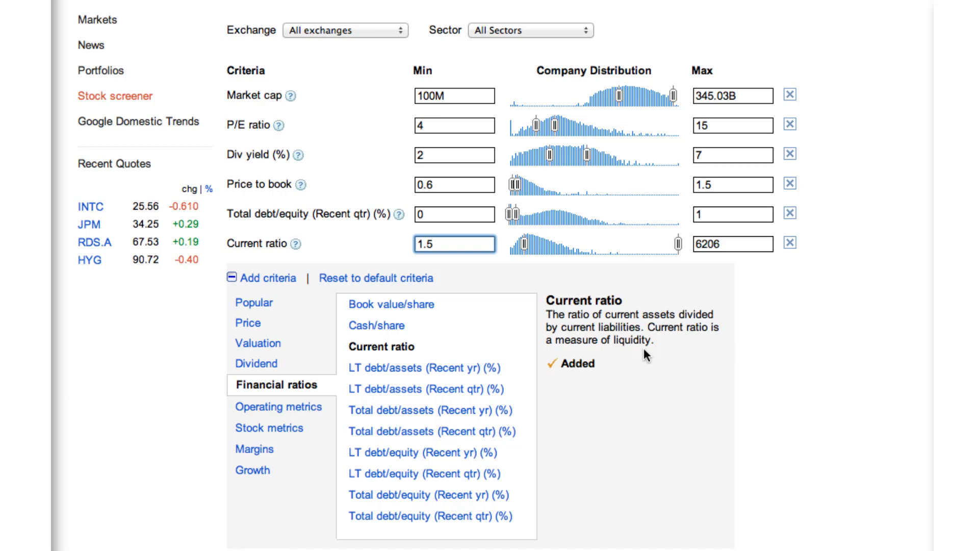
pyautogui.click(803, 320)
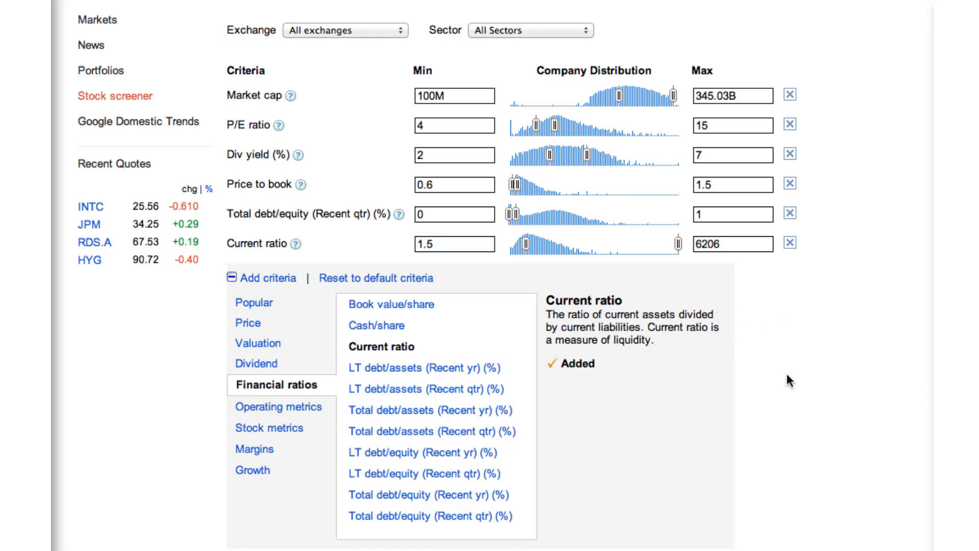
# Step: Check how many companies match the screen with the current ratio limit applied
pyautogui.scroll(-3, 789, 376)
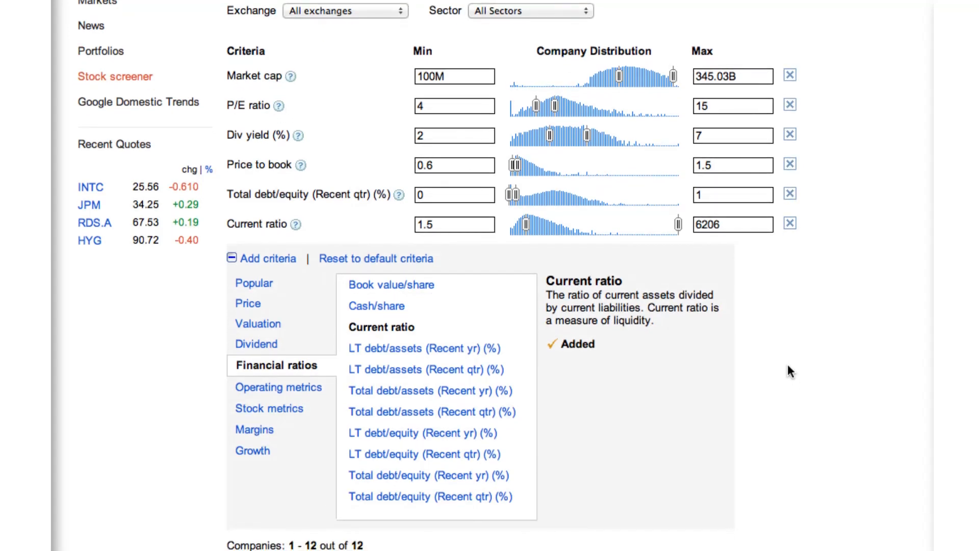
pyautogui.scroll(-2, 788, 366)
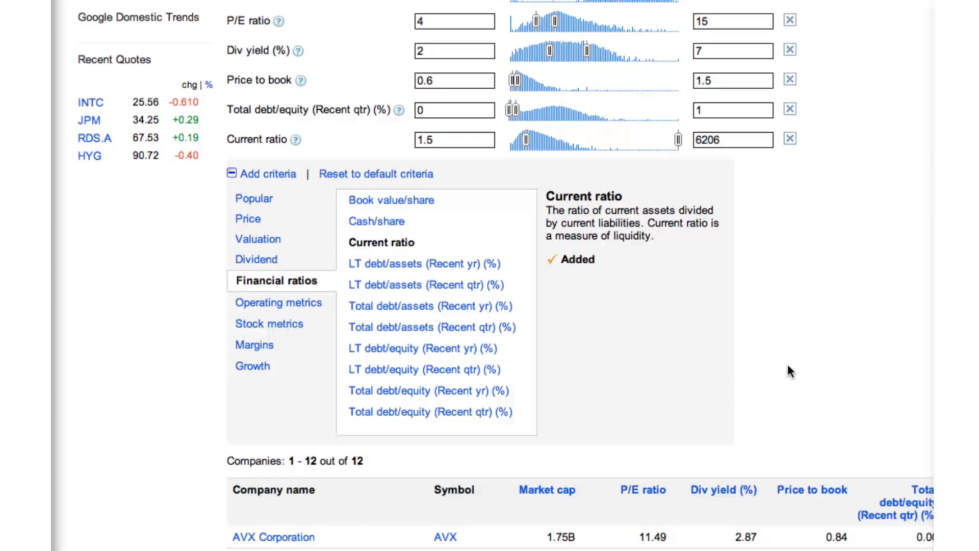
pyautogui.doubleClick(356, 460)
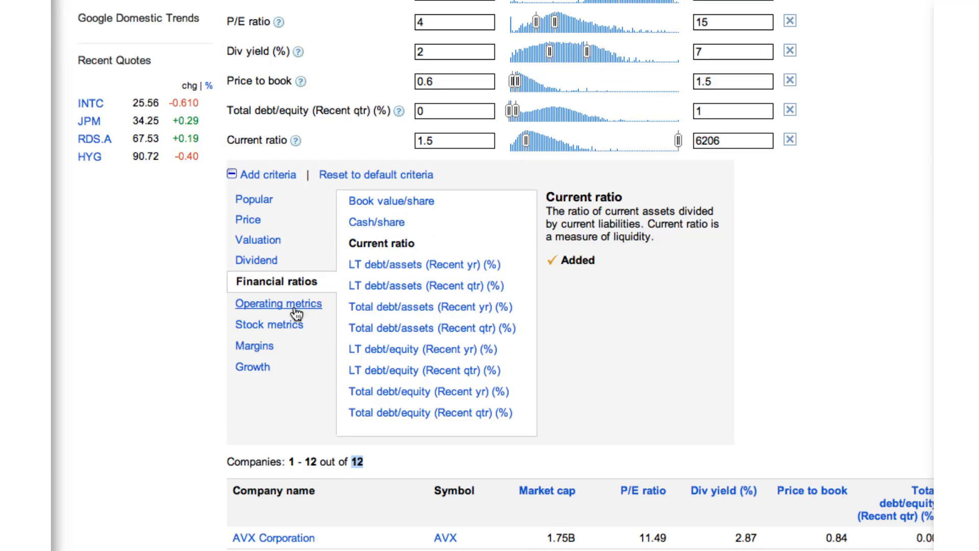
# Step: Add the Return on equity (5 yr avg) (%) criterion from the operating metrics and set its minimum to 7
pyautogui.click(280, 305)
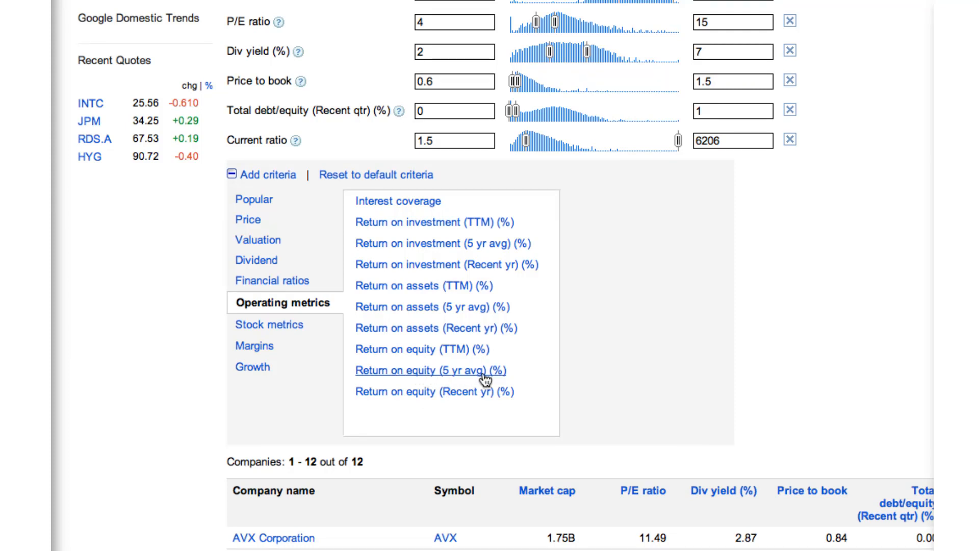
pyautogui.click(458, 377)
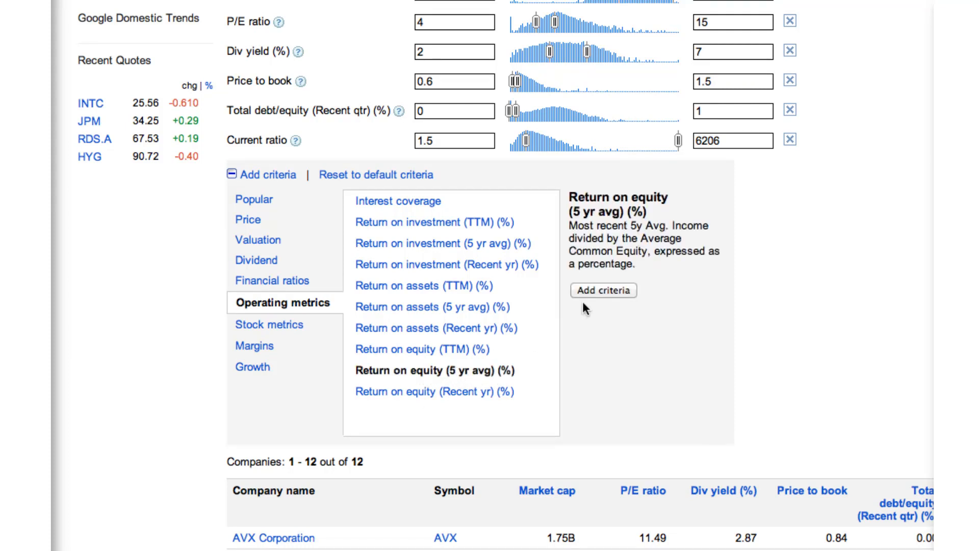
pyautogui.click(601, 288)
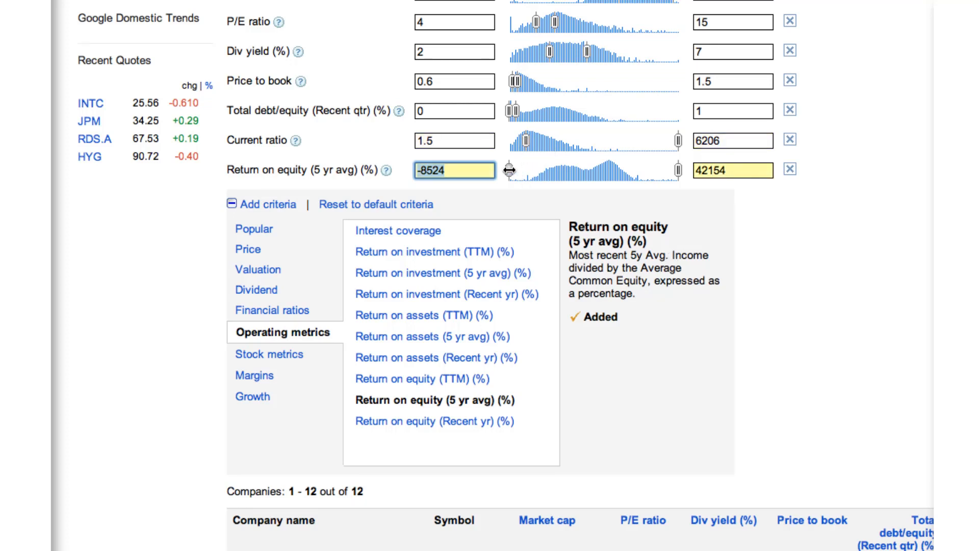
pyautogui.moveTo(508, 170); pyautogui.dragTo(603, 169)
pyautogui.moveTo(442, 170); pyautogui.dragTo(411, 168)
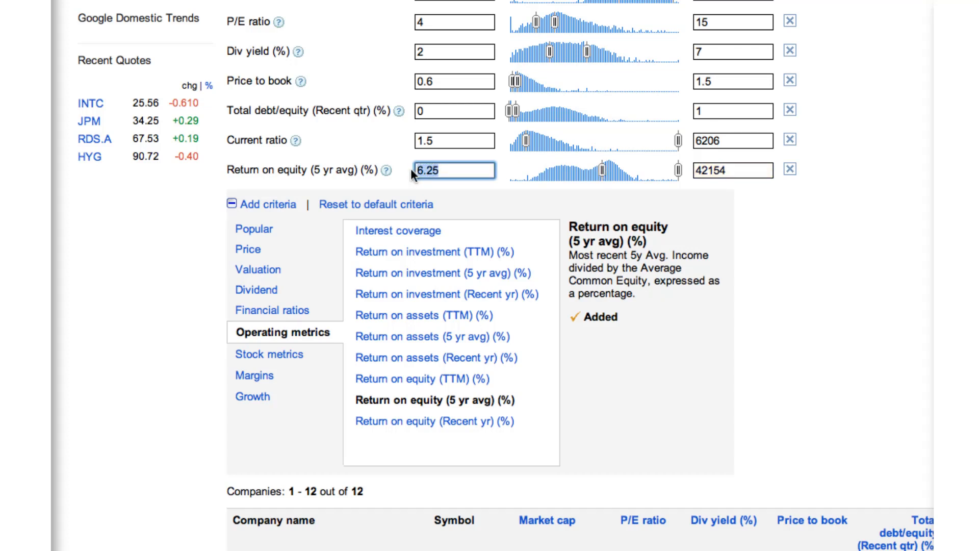
pyautogui.write('7')
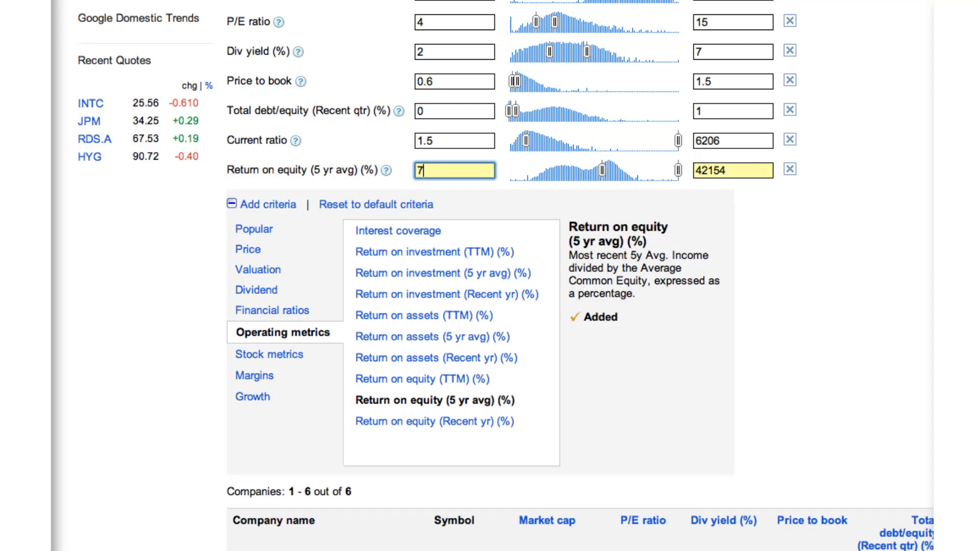
pyautogui.click(739, 171)
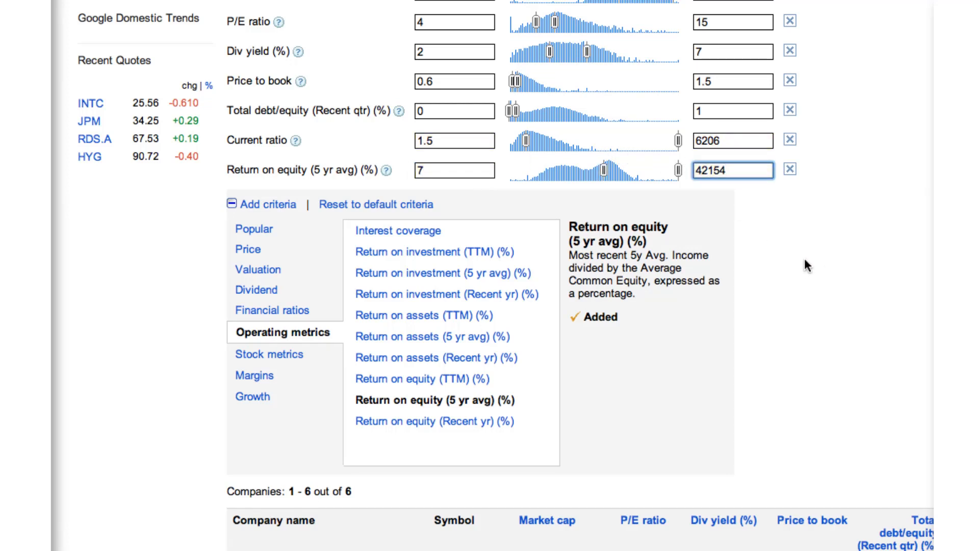
# Step: Add the Return on equity (Recent yr) (%) criterion from the operating metrics and set its minimum to 7
pyautogui.click(421, 422)
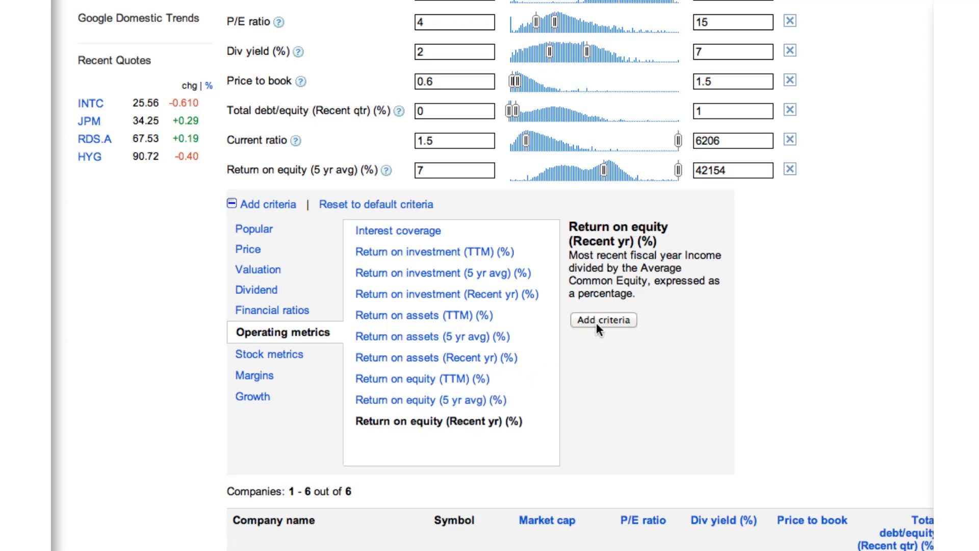
pyautogui.click(597, 321)
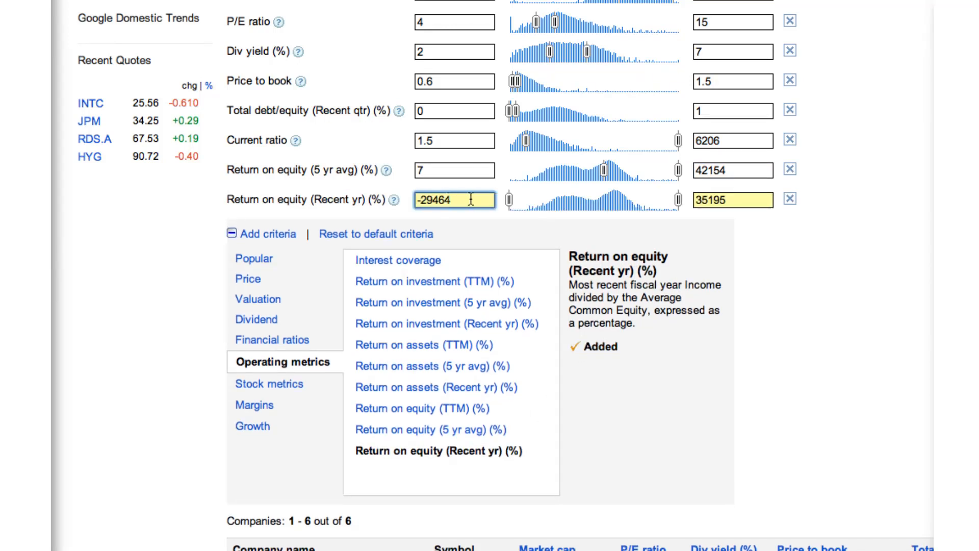
pyautogui.moveTo(470, 199); pyautogui.dragTo(370, 200)
pyautogui.write('7')
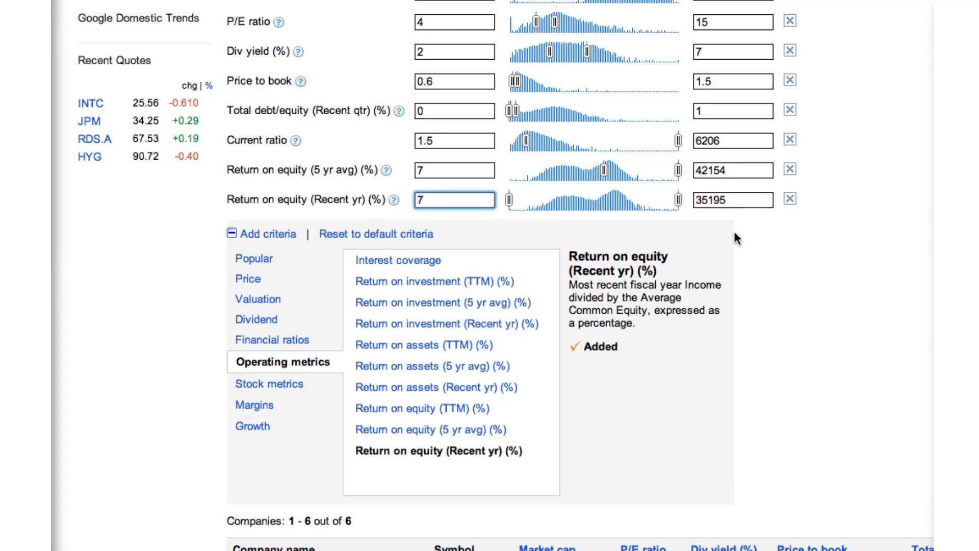
pyautogui.click(797, 234)
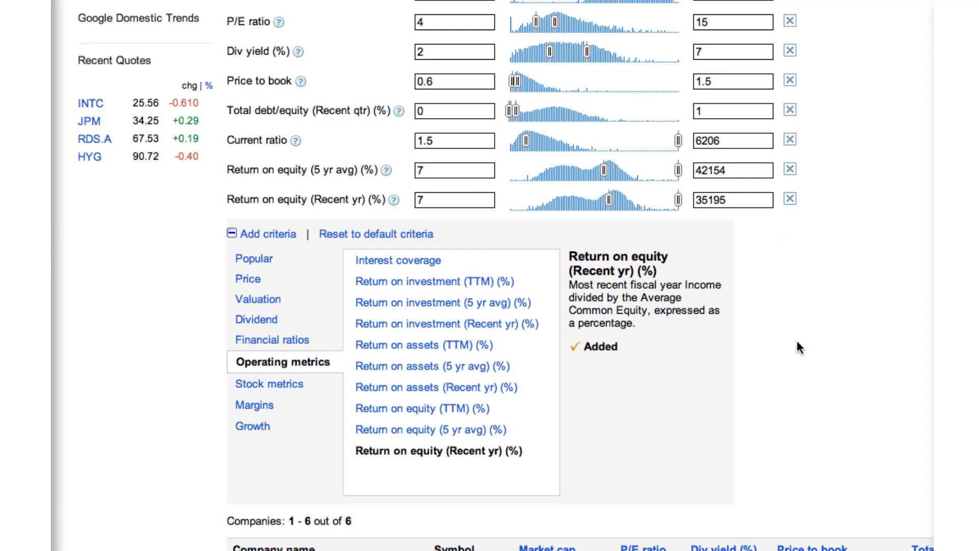
# Step: Look through the available stock metrics, margins and growth criteria
pyautogui.scroll(-2, 810, 355)
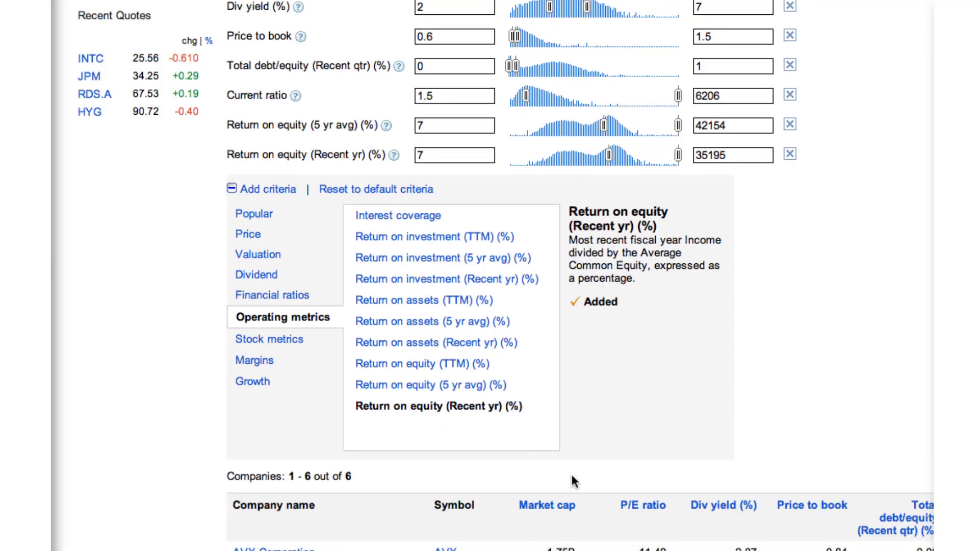
pyautogui.click(288, 342)
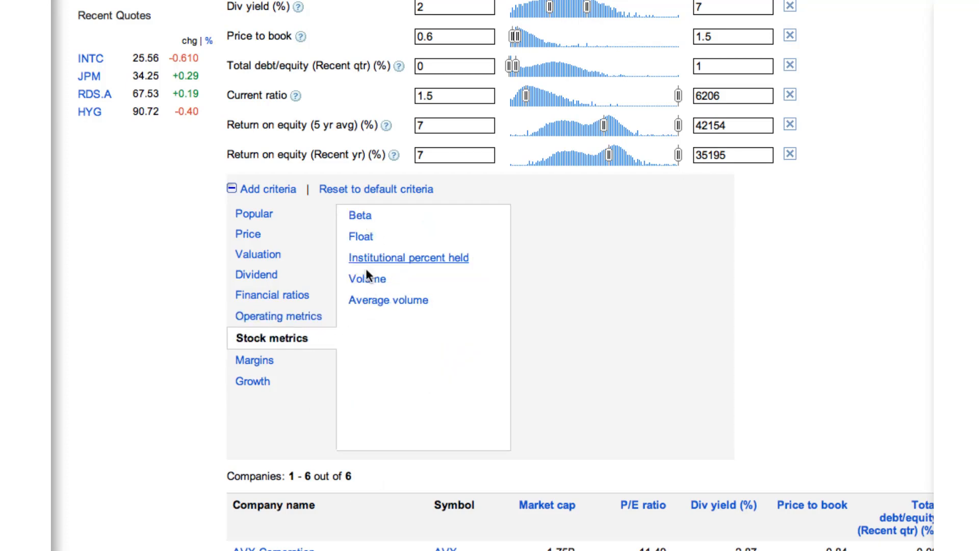
pyautogui.click(258, 363)
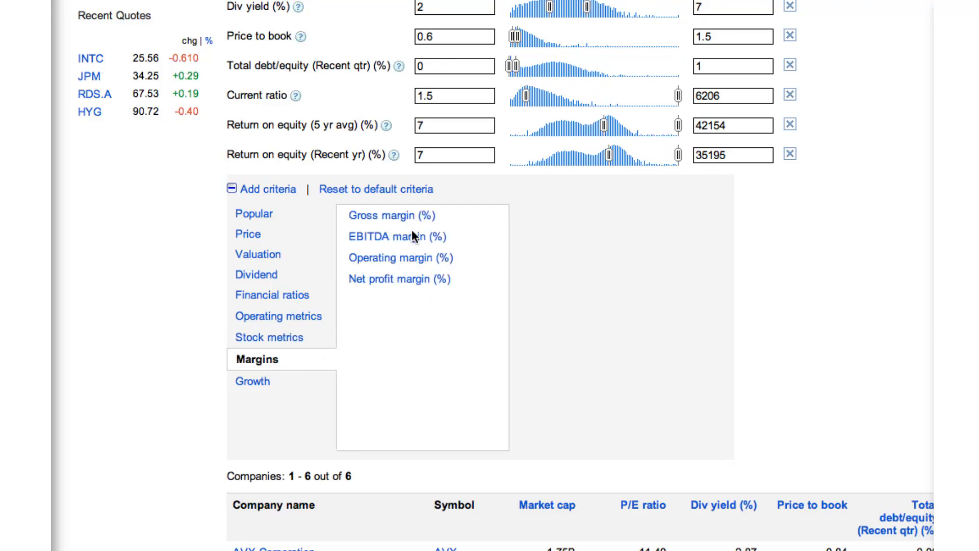
pyautogui.click(269, 382)
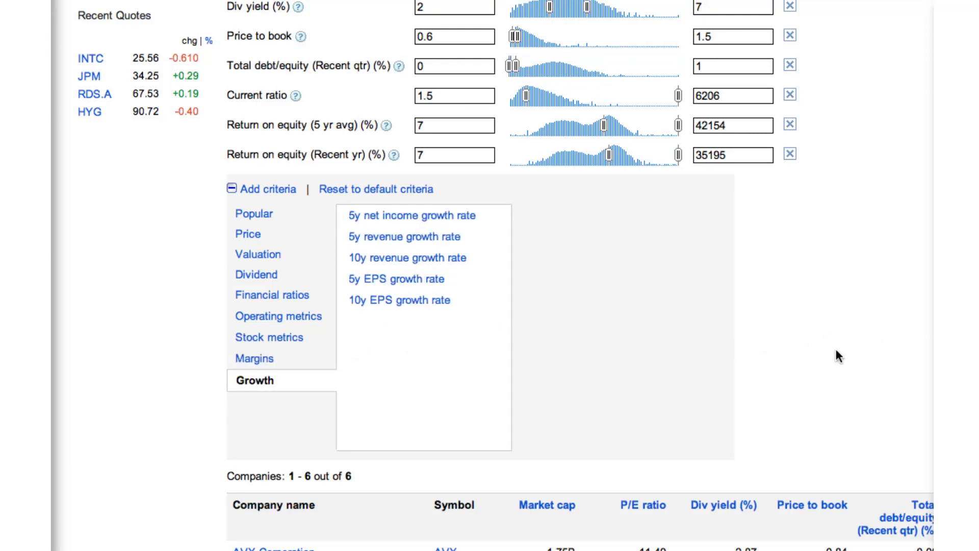
# Step: Review the list of matching companies and the complete set of screening criteria
pyautogui.scroll(-3, 834, 347)
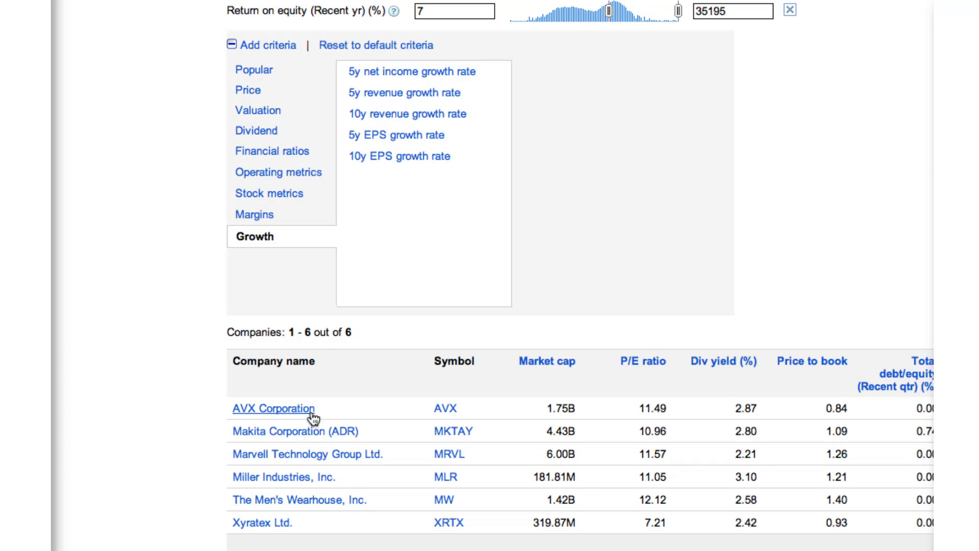
pyautogui.scroll(-1, 314, 416)
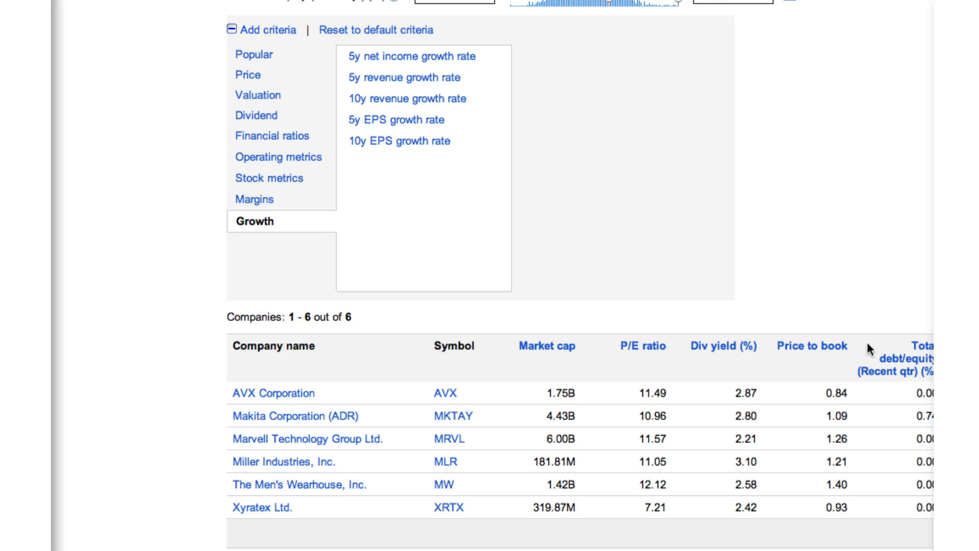
pyautogui.scroll(6, 800, 259)
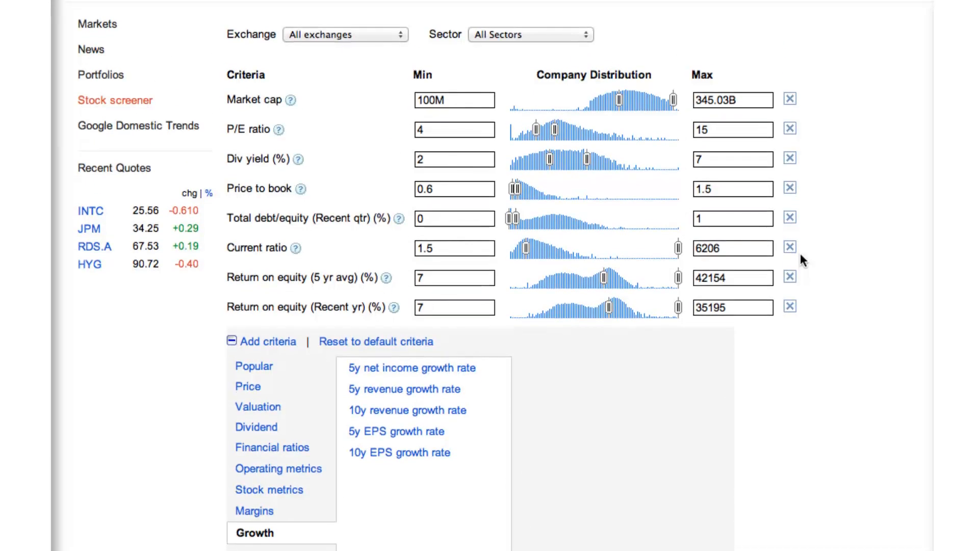